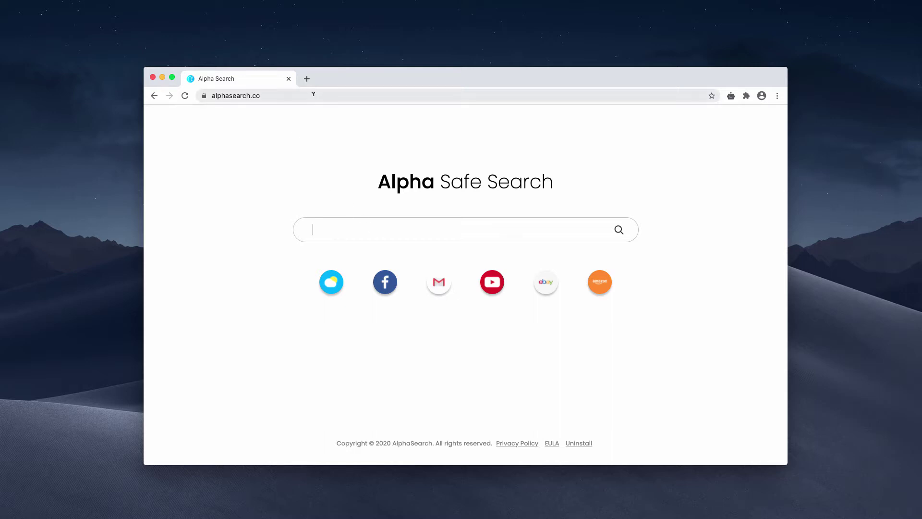
Step: Search Alpha Safe Search for 'virus', 'cars' and 'iphone', returning to its home page after each
{"action": "type", "text": "virus"}
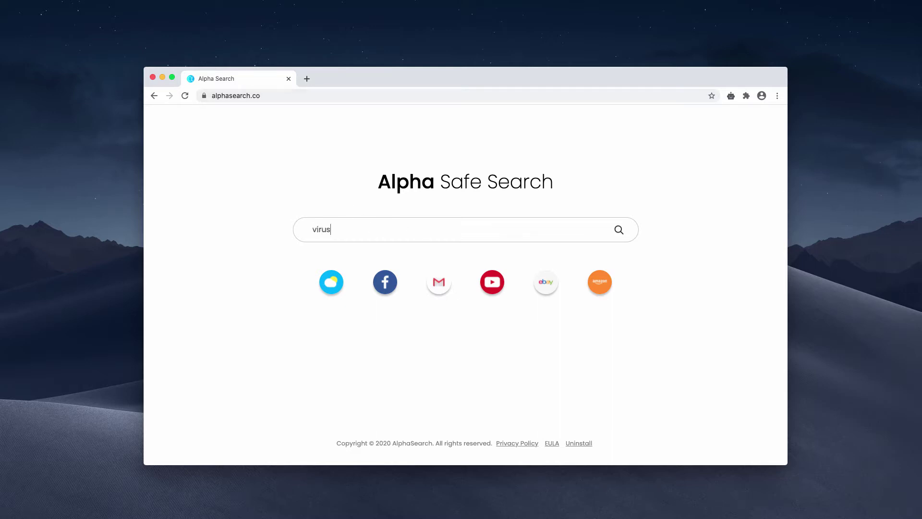
{"action": "key", "text": "Return"}
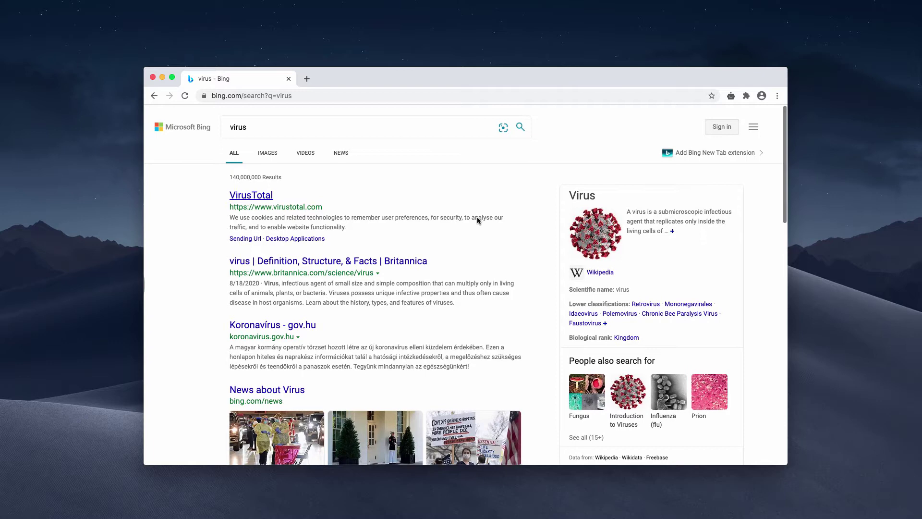
{"action": "left_click", "coordinate": [153, 96]}
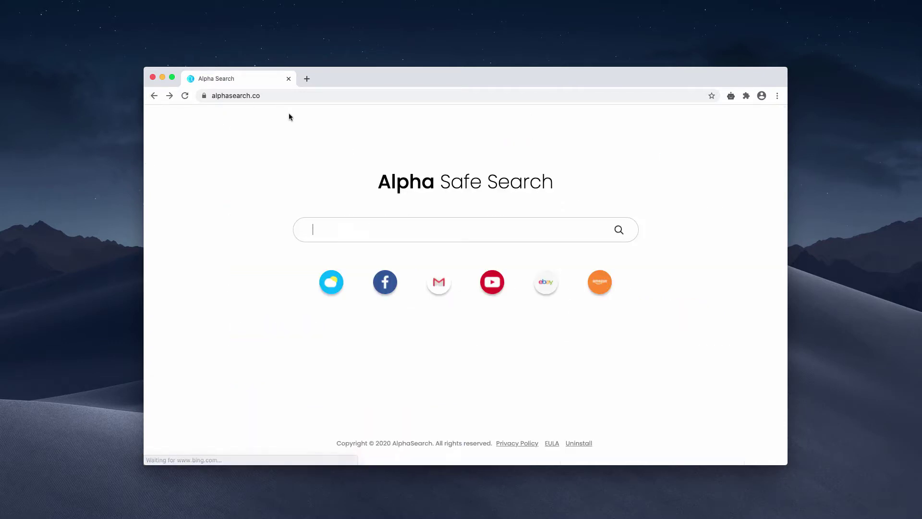
{"action": "type", "text": "car"}
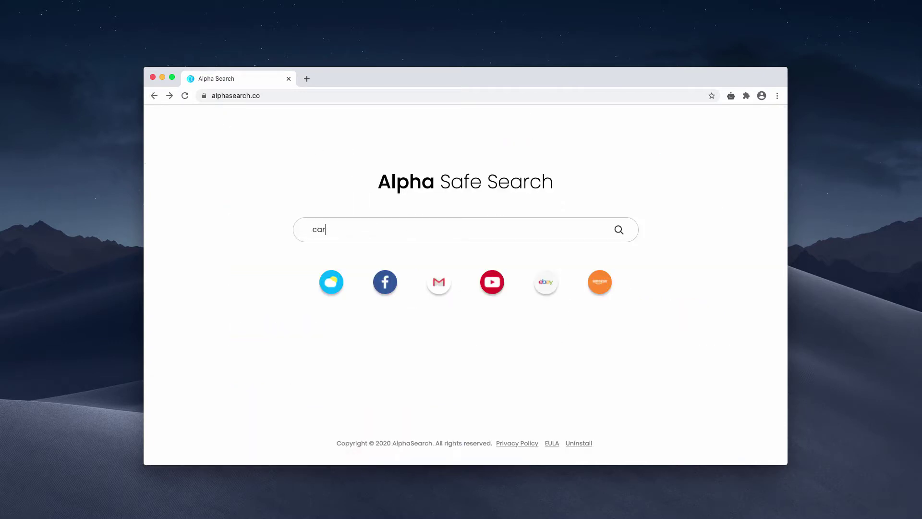
{"action": "type", "text": "s"}
{"action": "key", "text": "Return"}
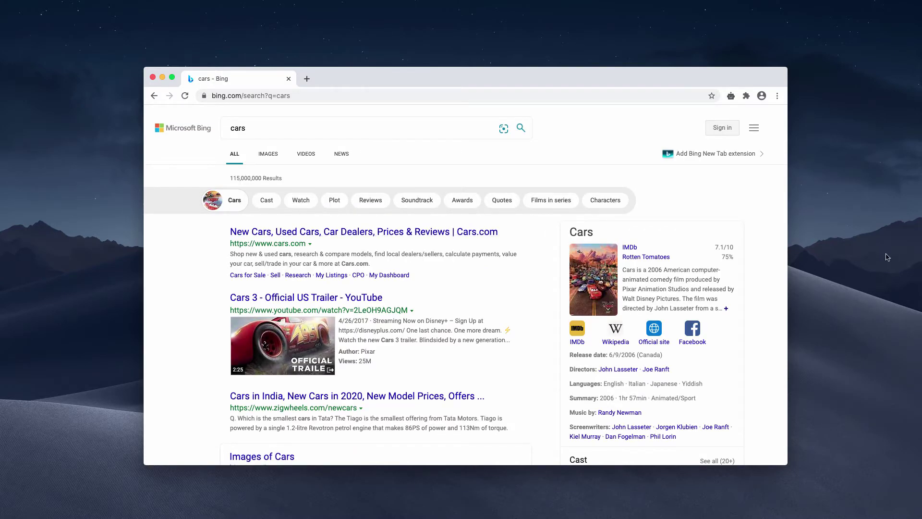
{"action": "left_click", "coordinate": [153, 95]}
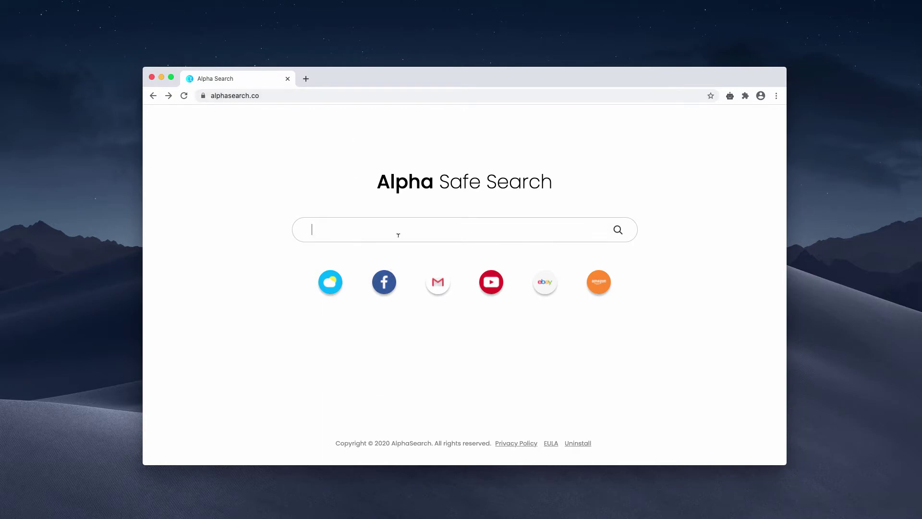
{"action": "type", "text": "iphone"}
{"action": "key", "text": "Return"}
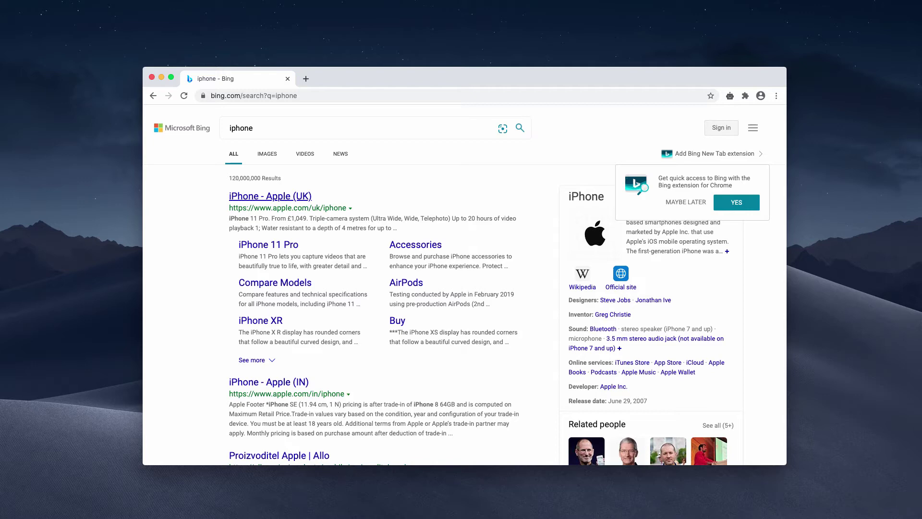
{"action": "left_click", "coordinate": [153, 96]}
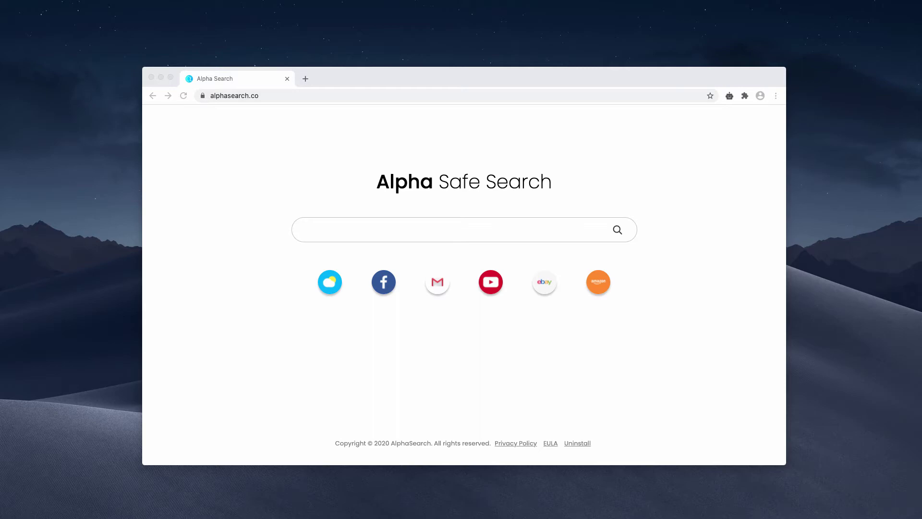
Step: Switch off and remove the FunSafeTab extension via More Tools > Extensions, closing its feedback tab
{"action": "left_click_drag", "start_coordinate": [497, 77], "coordinate": [493, 82]}
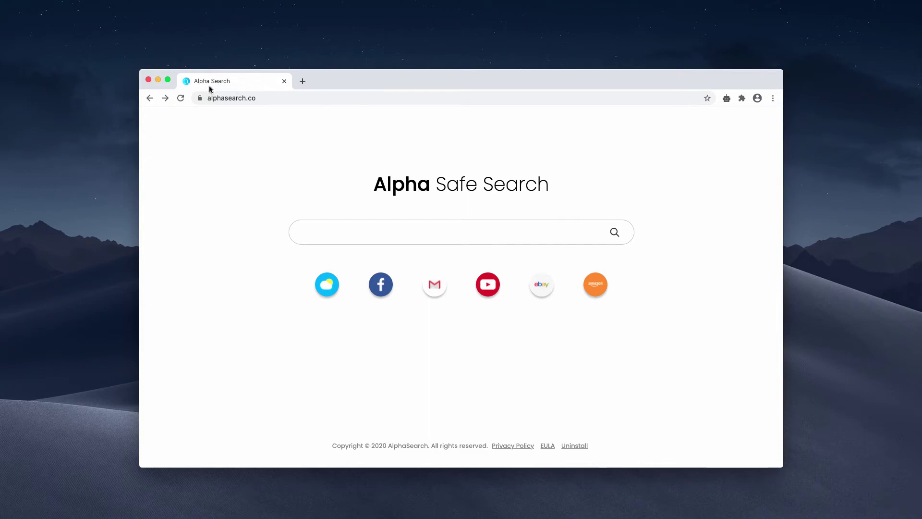
{"action": "left_click_drag", "start_coordinate": [352, 90], "coordinate": [364, 90]}
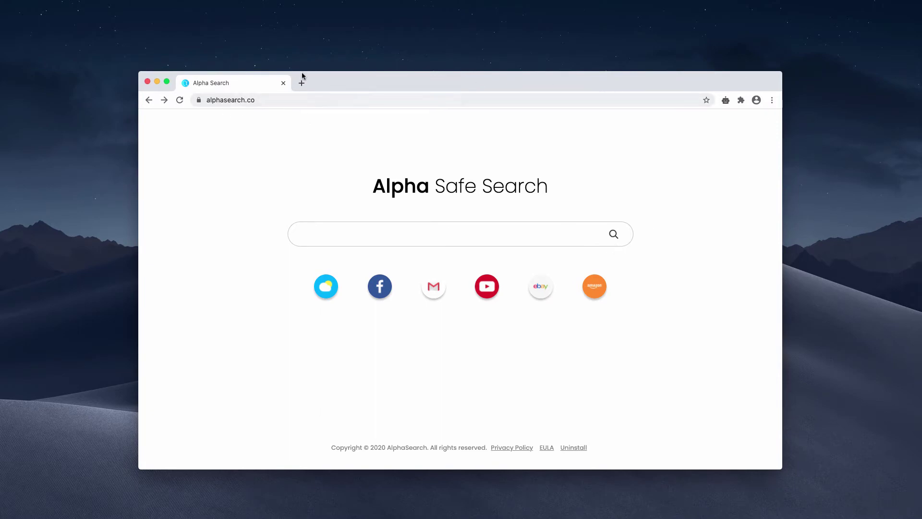
{"action": "left_click", "coordinate": [772, 100]}
{"action": "mouse_move", "coordinate": [637, 264]}
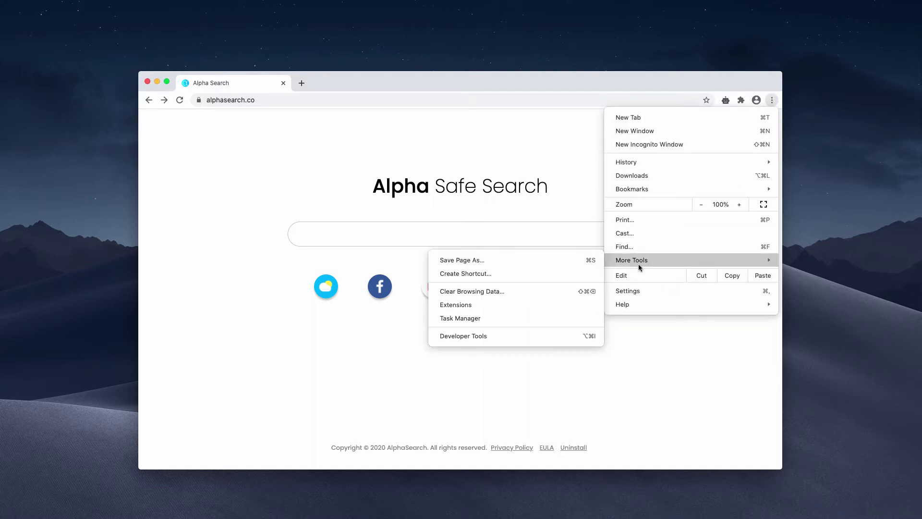
{"action": "left_click", "coordinate": [498, 304]}
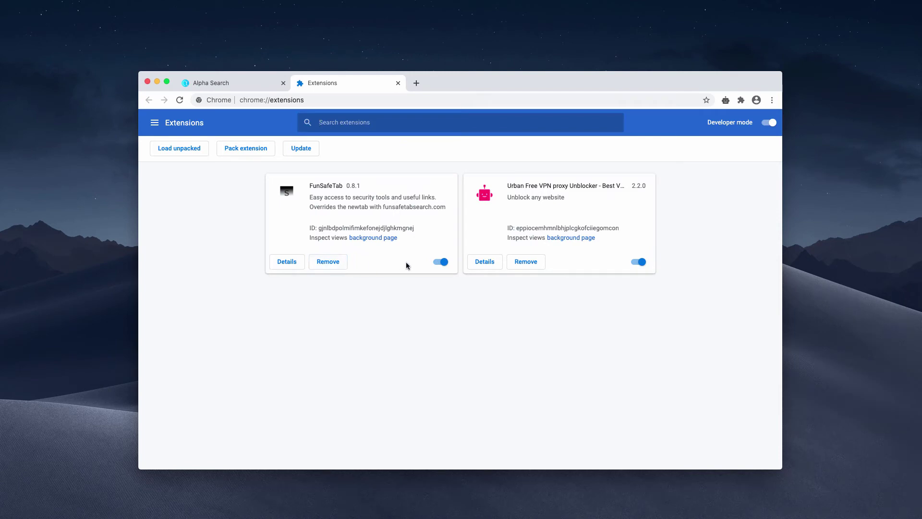
{"action": "left_click", "coordinate": [439, 262]}
{"action": "left_click", "coordinate": [329, 264]}
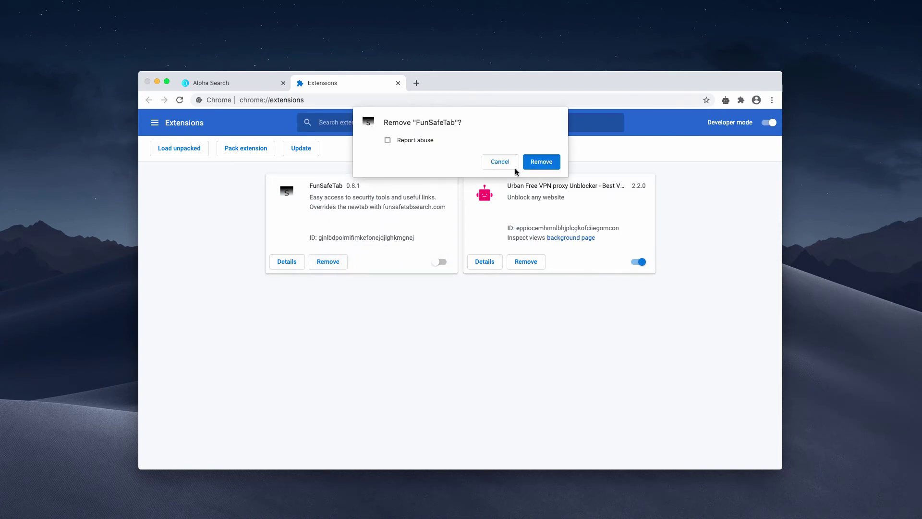
{"action": "left_click", "coordinate": [533, 164]}
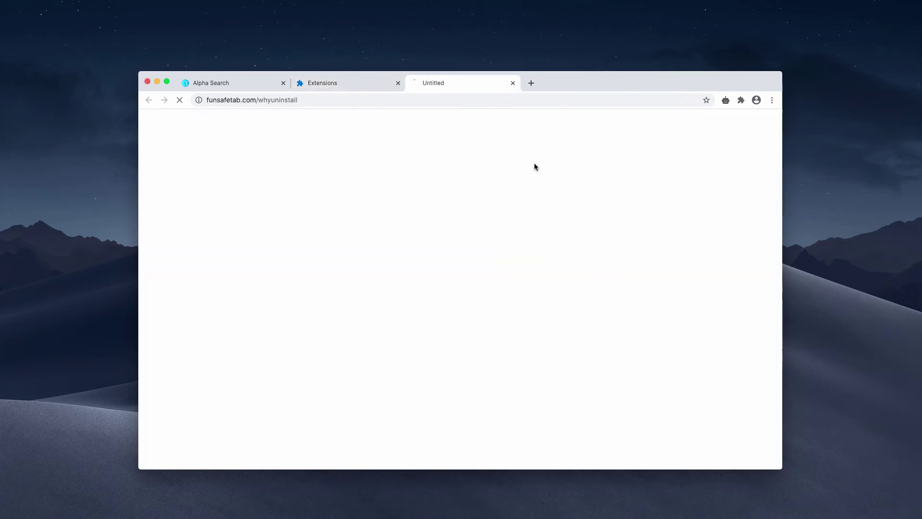
{"action": "left_click", "coordinate": [513, 83]}
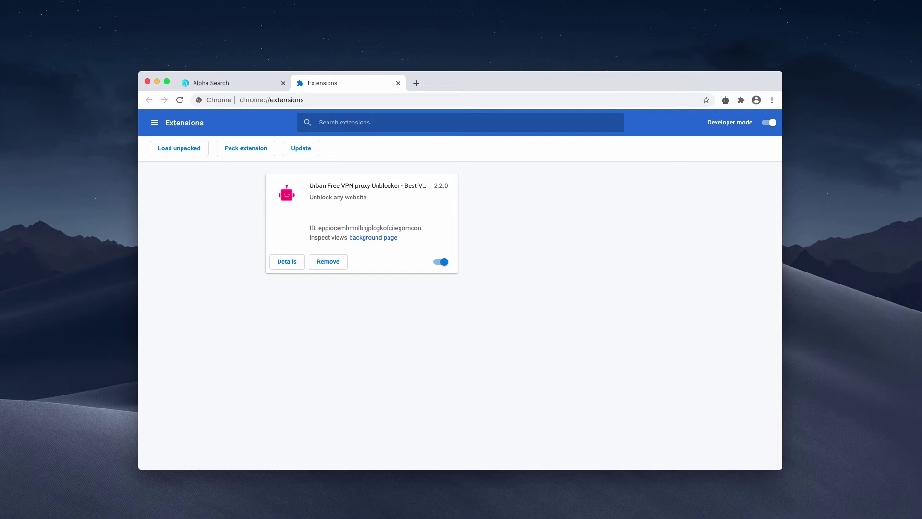
Step: Paste combocleaner.com into the address bar to load it, and close the Alpha Search tab
{"action": "left_click", "coordinate": [389, 98]}
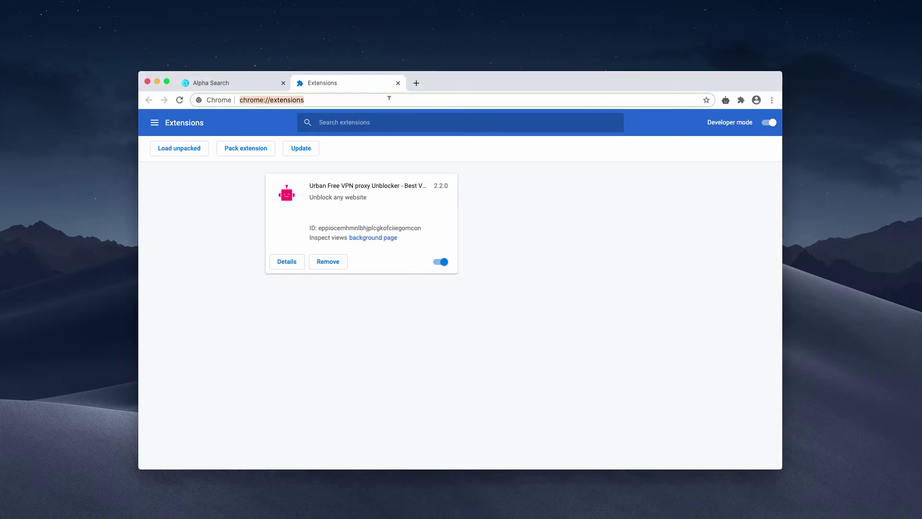
{"action": "type", "text": "combocleaner.com"}
{"action": "key", "text": "Return"}
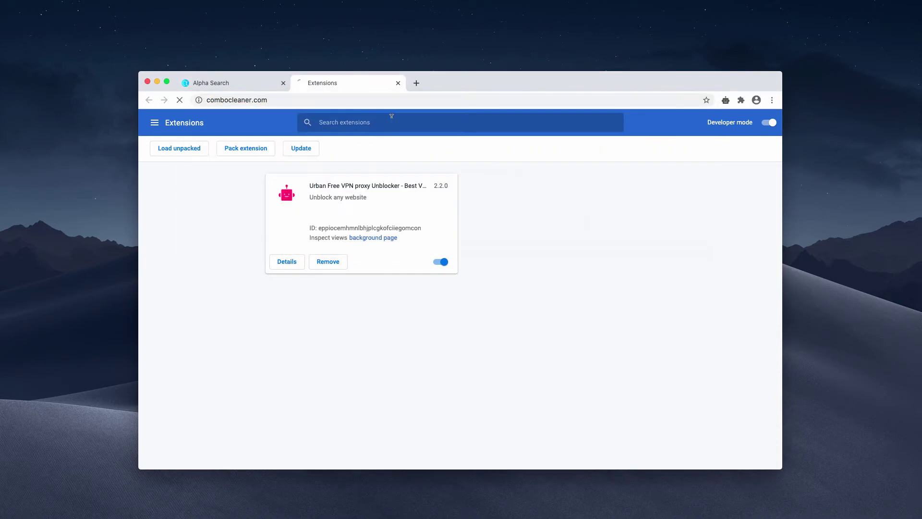
{"action": "left_click", "coordinate": [283, 82]}
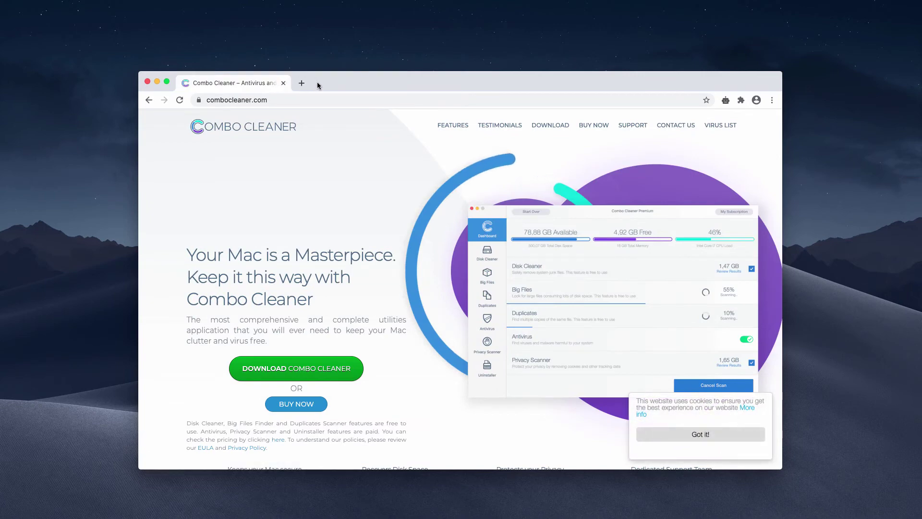
Step: Reveal and highlight the full combocleaner.com address, then switch to the Combo Cleaner app
{"action": "left_click", "coordinate": [282, 101]}
{"action": "left_click", "coordinate": [281, 100]}
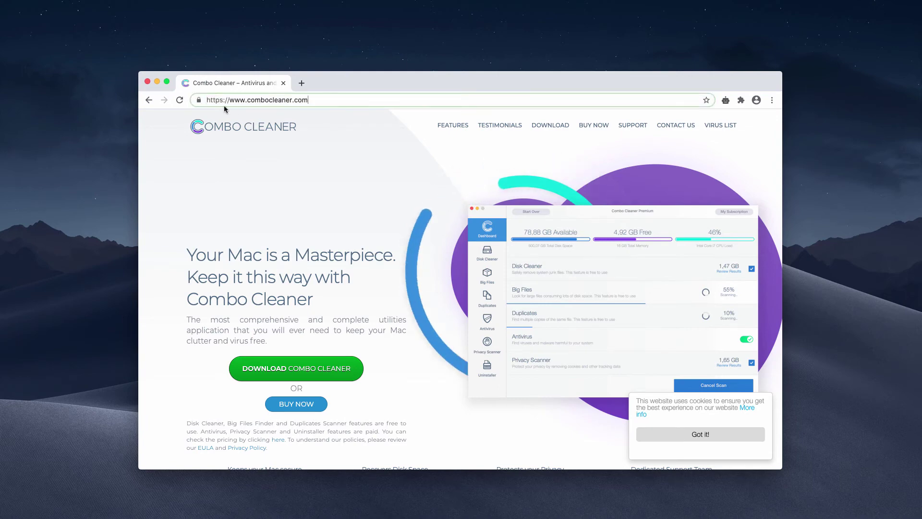
{"action": "left_click_drag", "start_coordinate": [248, 100], "coordinate": [308, 99]}
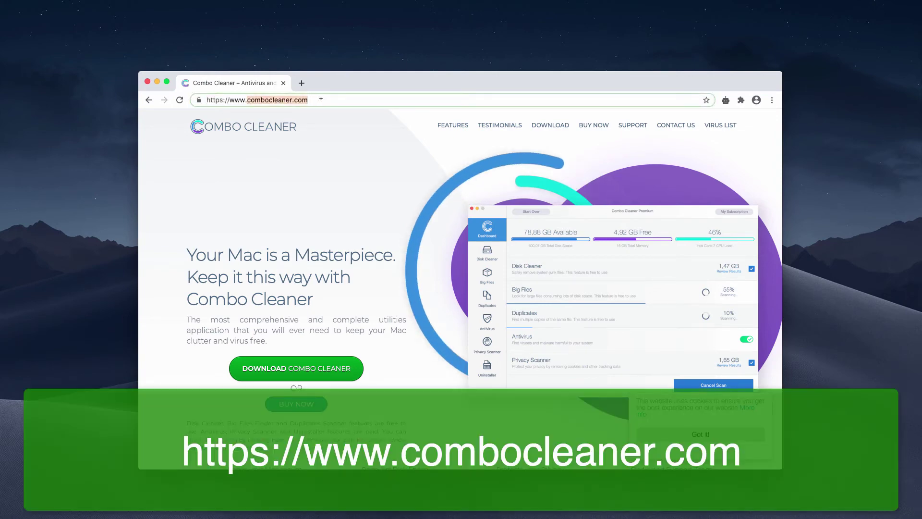
{"action": "left_click", "coordinate": [308, 99]}
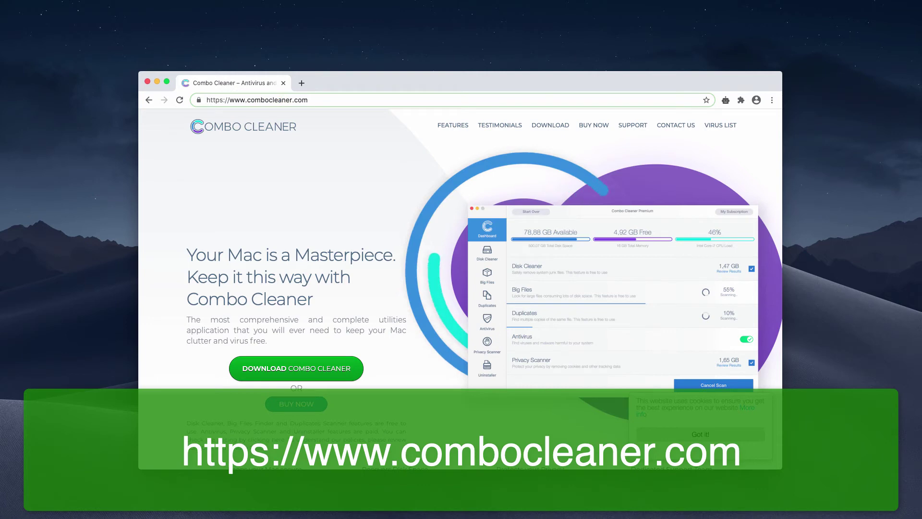
{"action": "key", "text": "super+Tab"}
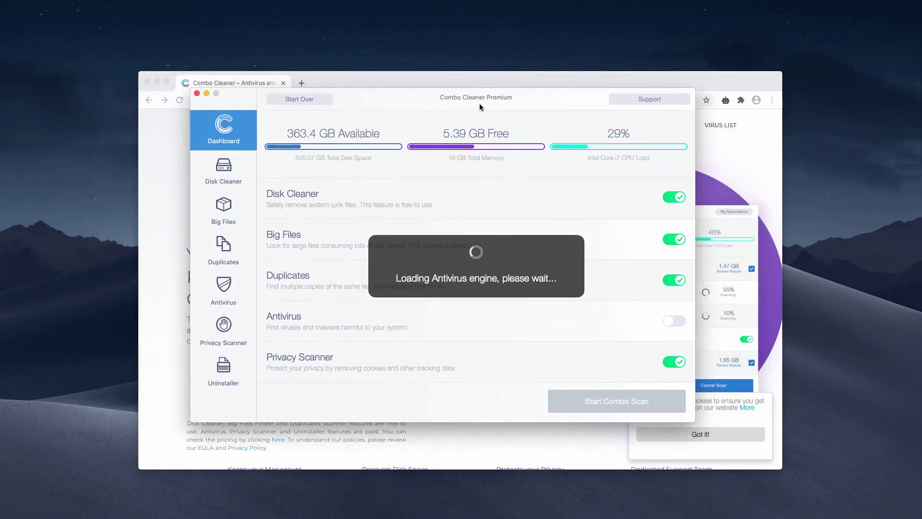
Step: Run Start Combo Scan, finding 52 antivirus threats, 1.26 GB disk junk and 364.9 MB privacy items
{"action": "left_click", "coordinate": [617, 407]}
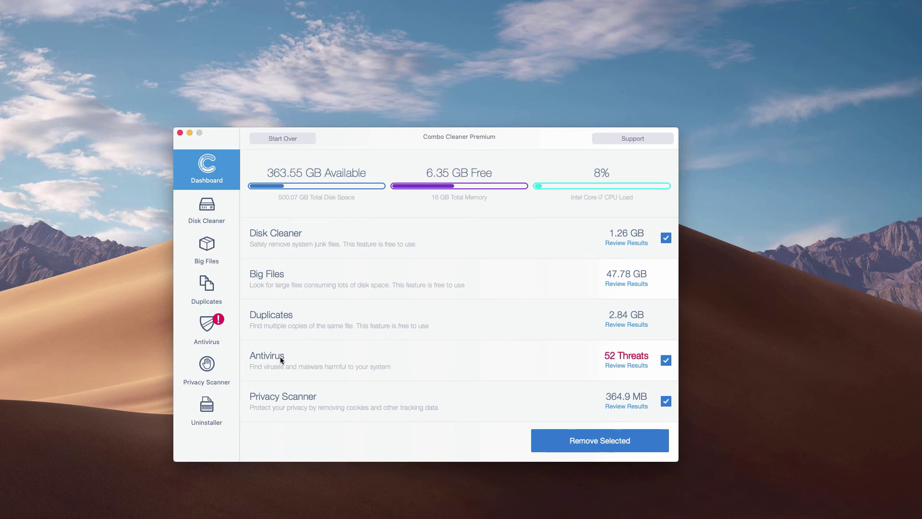
Step: Open Review Results for the 52 Antivirus threats to list the adware files
{"action": "left_click", "coordinate": [626, 366]}
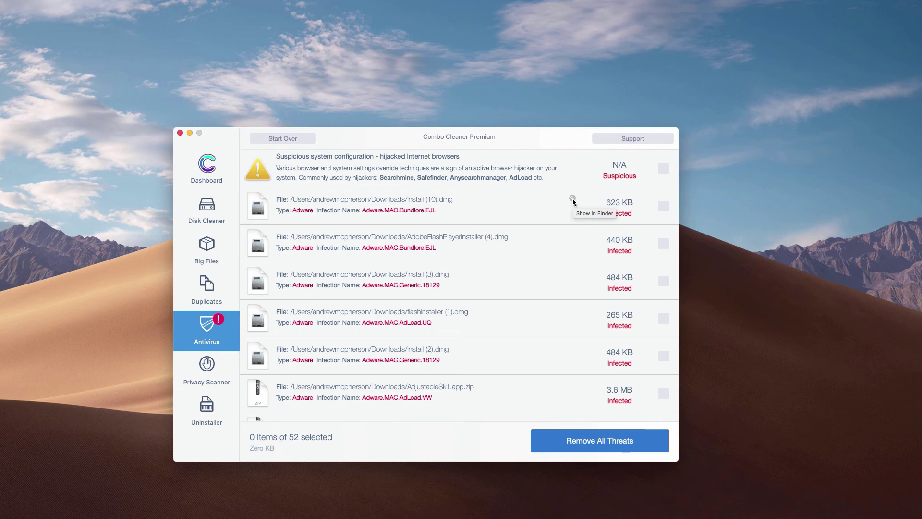
Step: Show Install (10).dmg in Finder, move it to the Trash, and close the Downloads window
{"action": "left_click", "coordinate": [573, 199]}
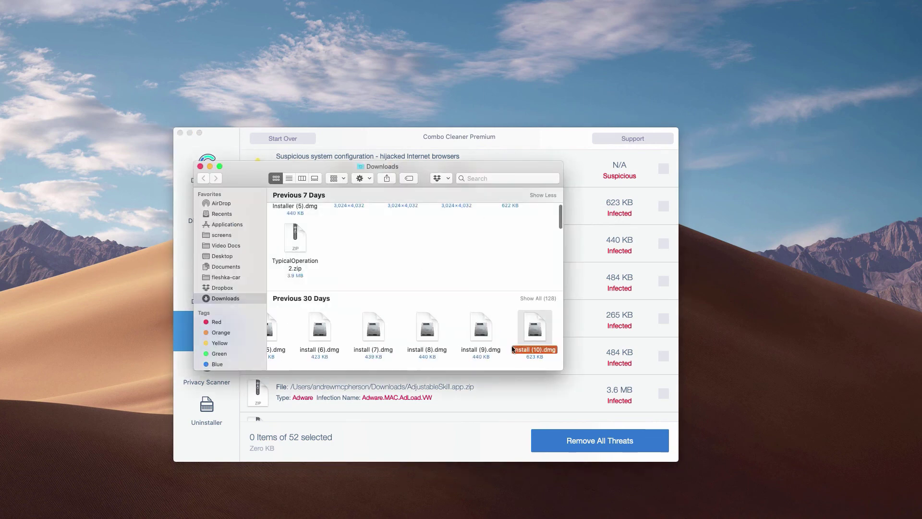
{"action": "right_click", "coordinate": [532, 331]}
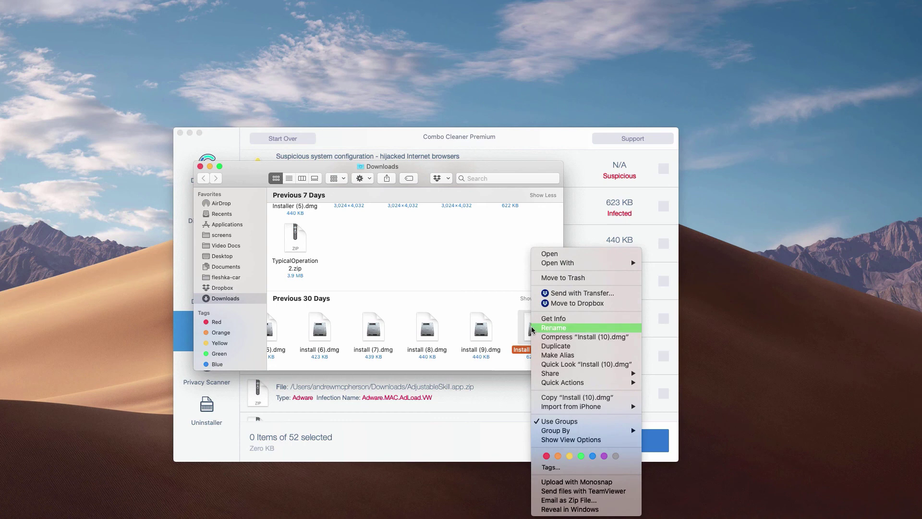
{"action": "left_click", "coordinate": [559, 279]}
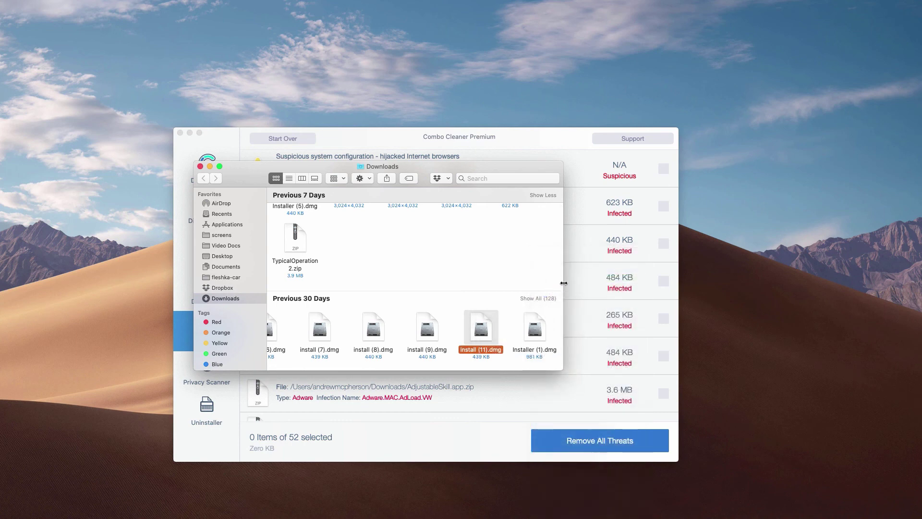
{"action": "left_click", "coordinate": [200, 166]}
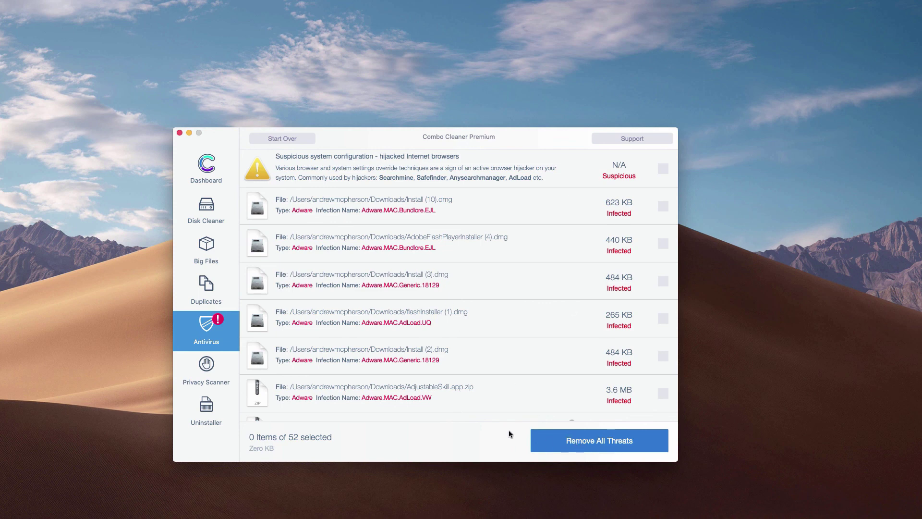
{"action": "scroll", "coordinate": [572, 197], "scroll_direction": "down", "scroll_amount": 1}
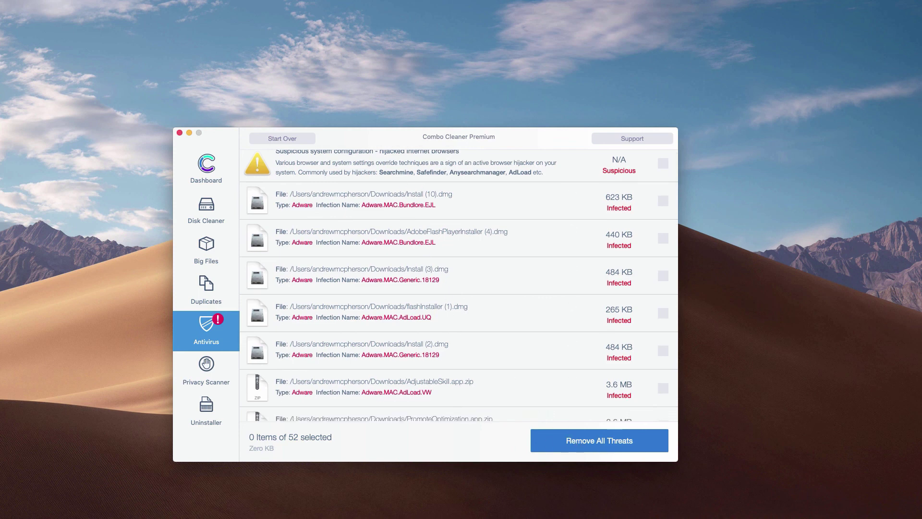